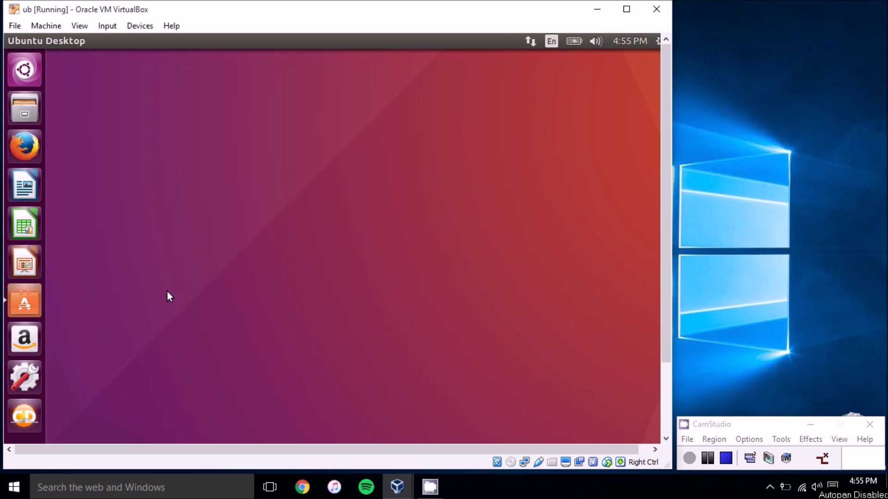
Open Ubuntu Software from the Unity launcher to see the cairo search results.
{"action": "left_click", "coordinate": [23, 302]}
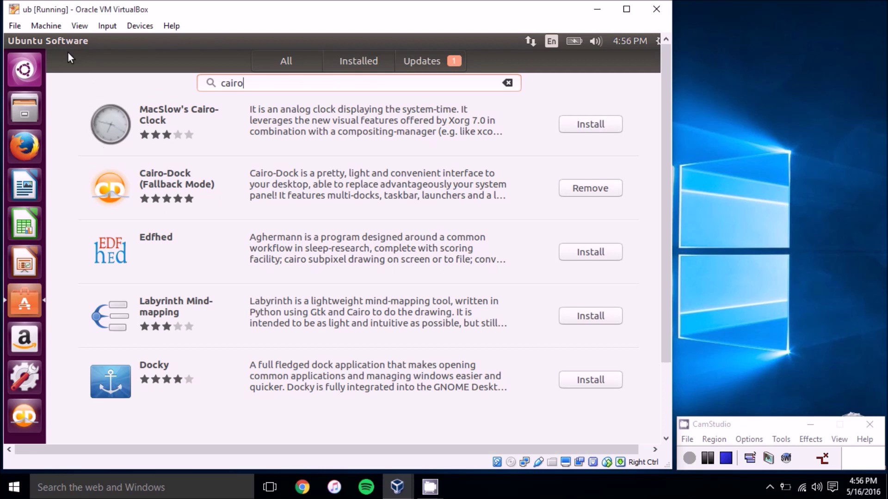
{"action": "mouse_move", "coordinate": [12, 42]}
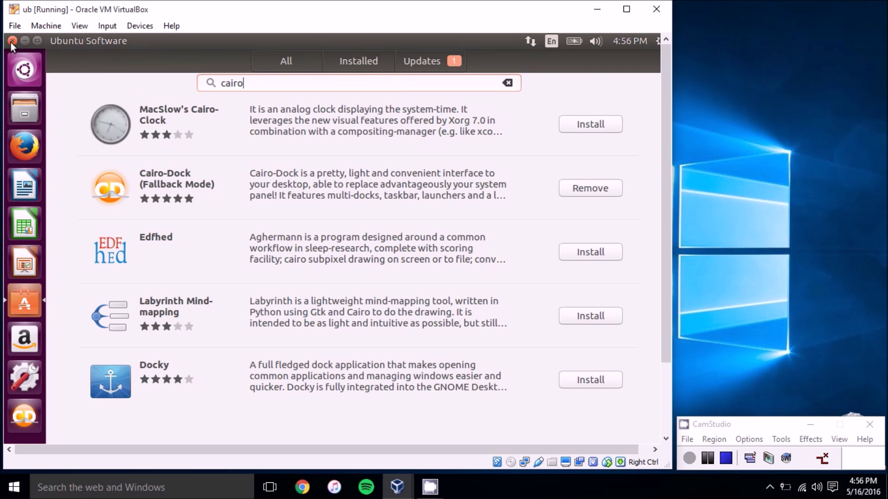
{"action": "left_click", "coordinate": [12, 41]}
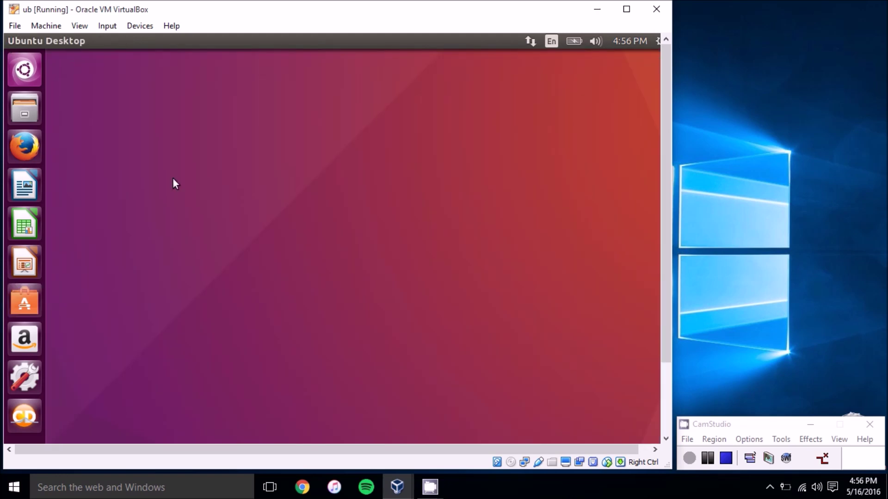
Launch Cairo-Dock (Fallback Mode) from its launcher icon.
{"action": "left_click", "coordinate": [26, 426]}
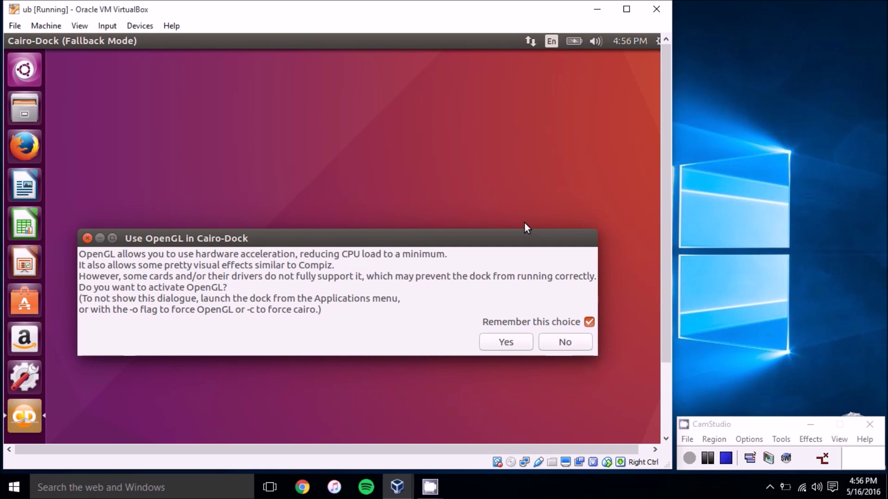
Answer No to the 'Use OpenGL in Cairo-Dock' prompt so the dock starts without acceleration.
{"action": "left_click", "coordinate": [559, 345]}
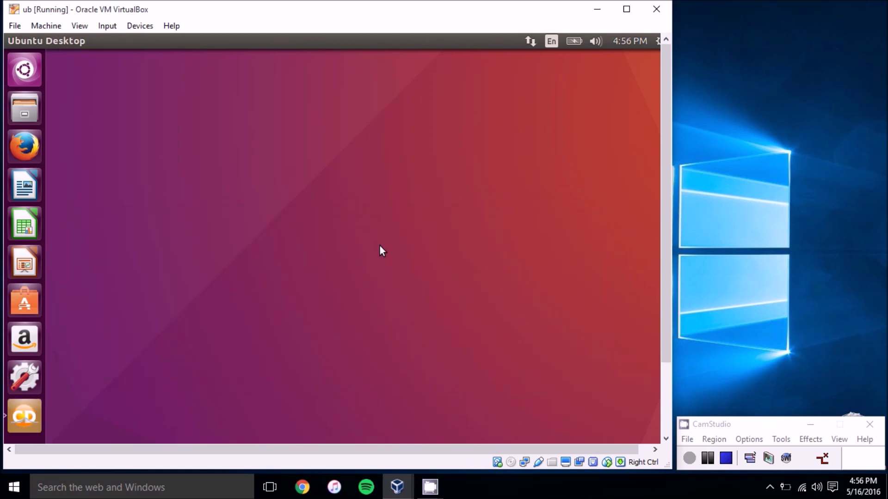
{"action": "left_click_drag", "start_coordinate": [666, 295], "coordinate": [659, 386]}
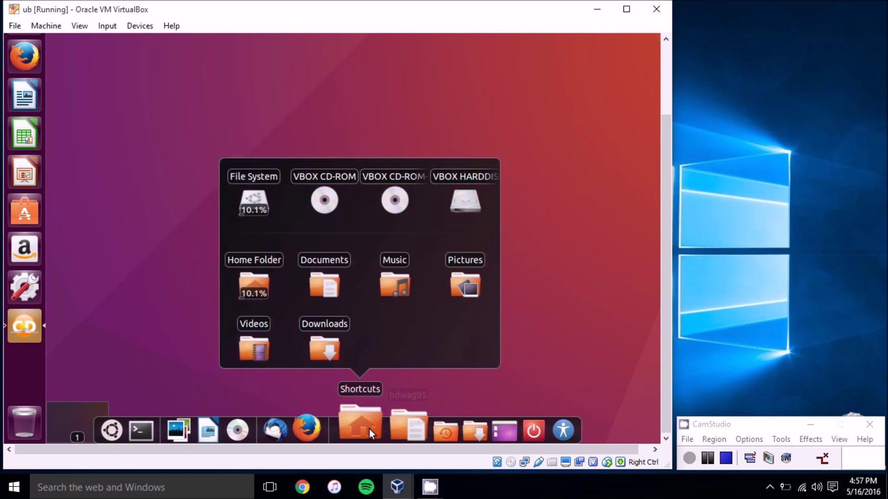
Open Cairo-Dock's configuration from the dock's context menu and list its Current items.
{"action": "right_click", "coordinate": [369, 428]}
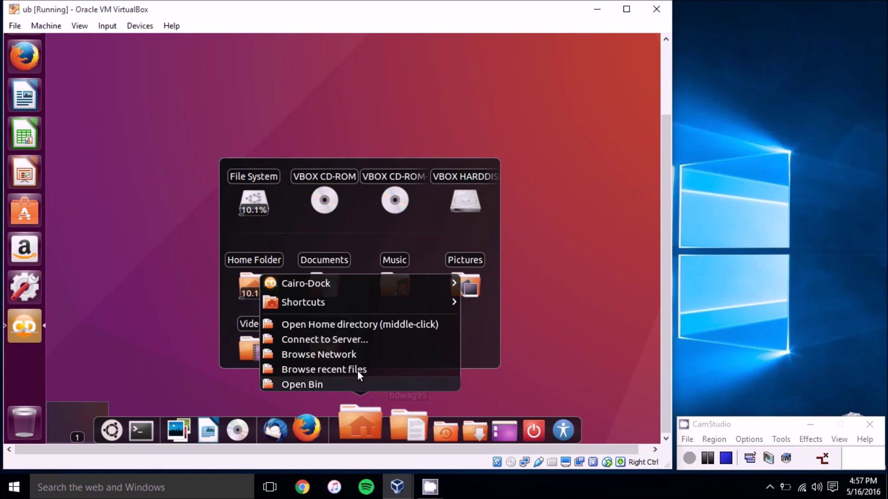
{"action": "mouse_move", "coordinate": [348, 283]}
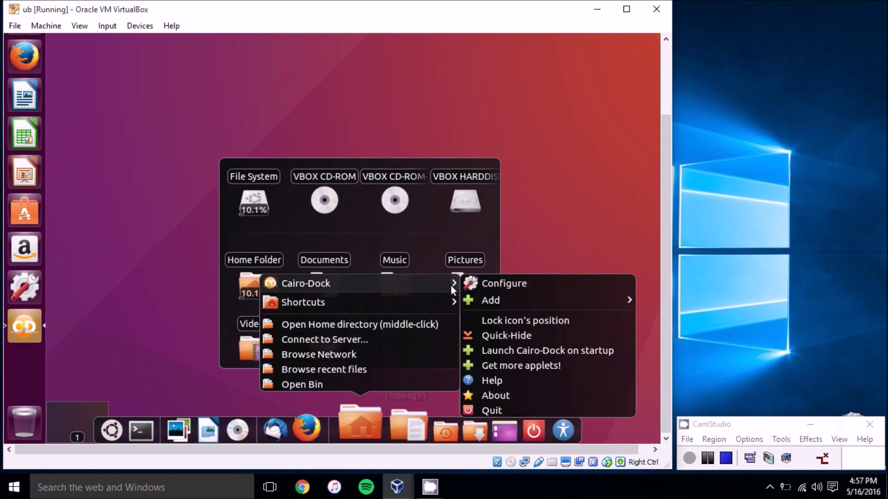
{"action": "left_click", "coordinate": [497, 289]}
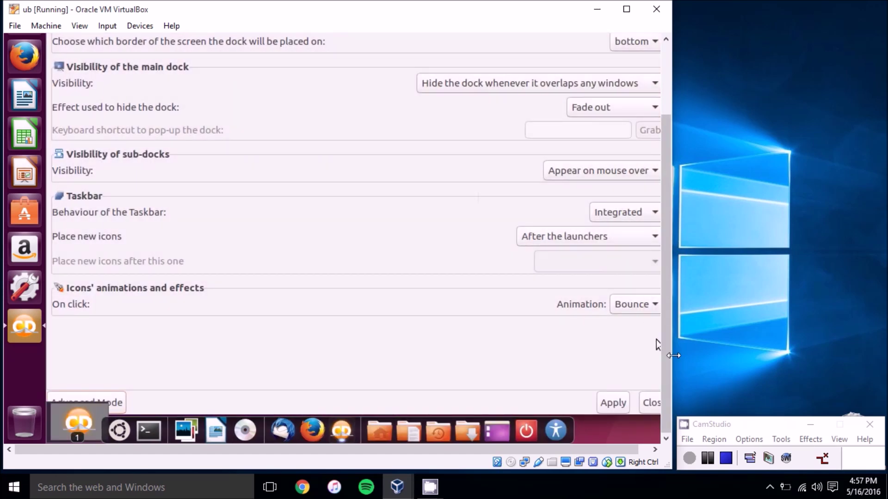
{"action": "left_click_drag", "start_coordinate": [668, 356], "coordinate": [663, 271]}
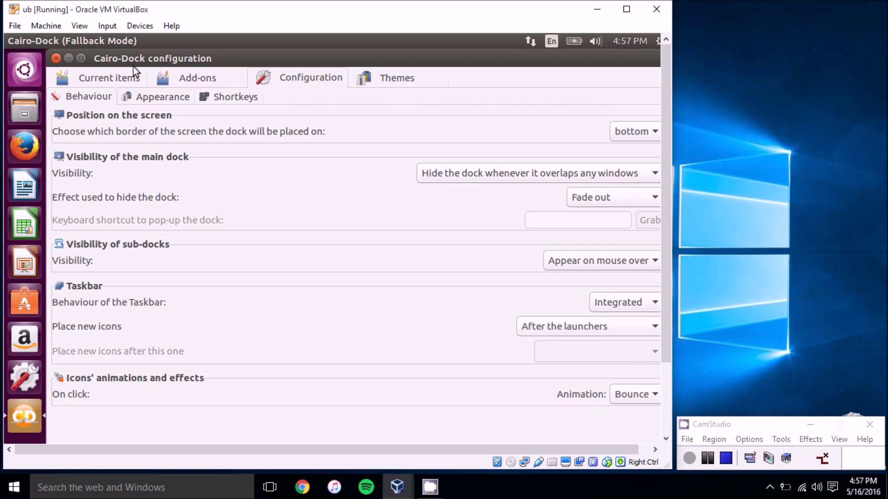
{"action": "left_click", "coordinate": [111, 75]}
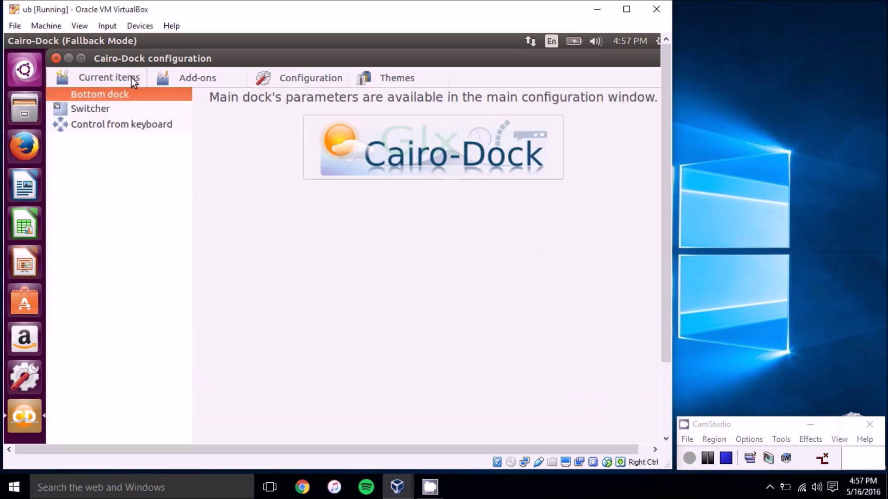
Browse the available themes, then keep the dock position on 'bottom' under Behaviour.
{"action": "left_click", "coordinate": [372, 75]}
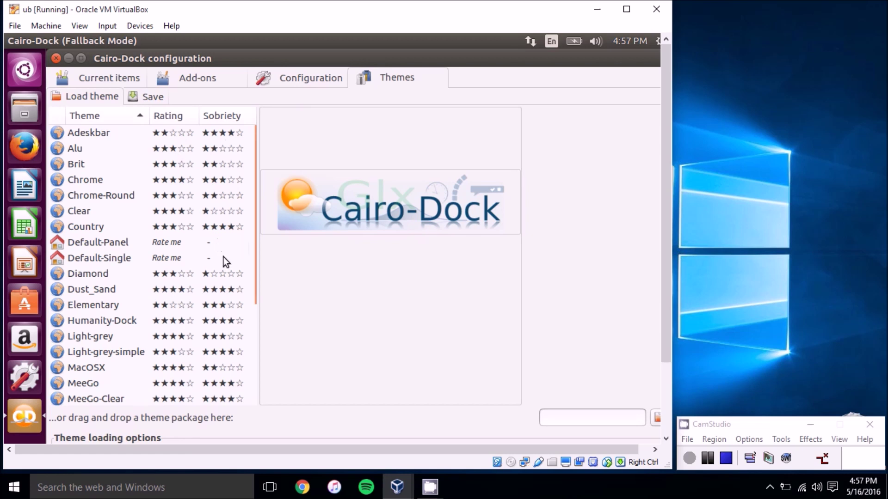
{"action": "left_click_drag", "start_coordinate": [254, 265], "coordinate": [208, 352]}
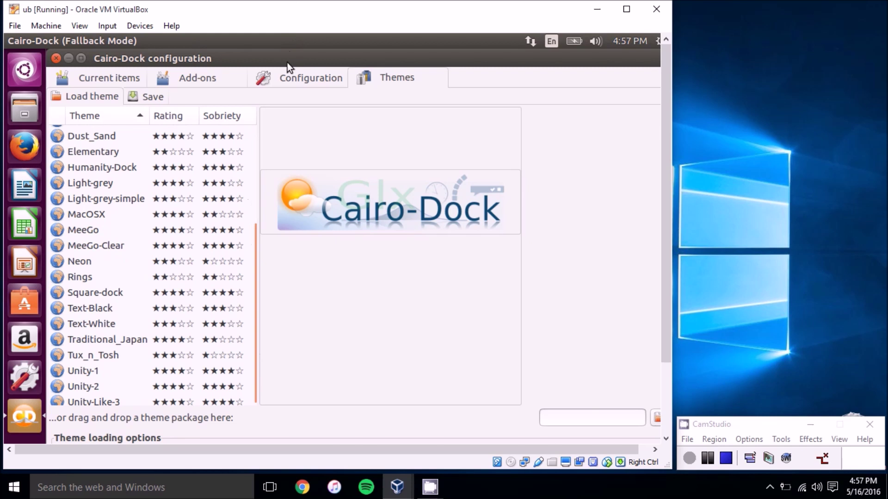
{"action": "left_click", "coordinate": [283, 86]}
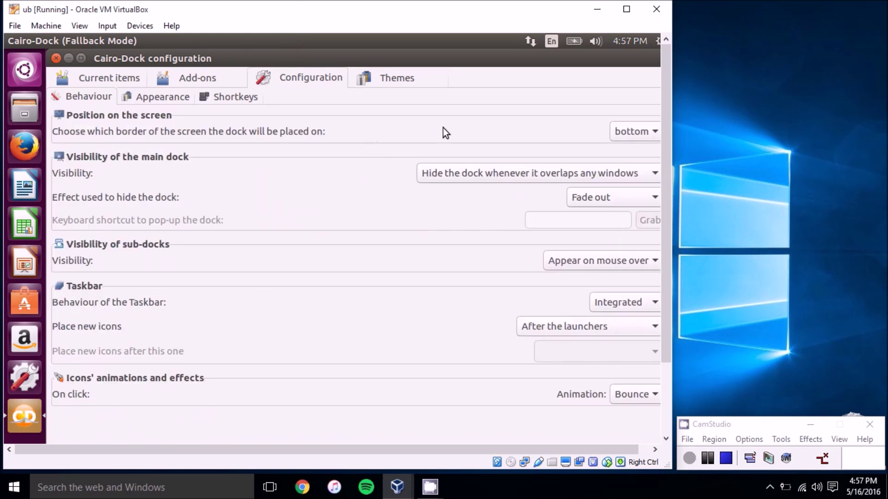
{"action": "left_click", "coordinate": [635, 133]}
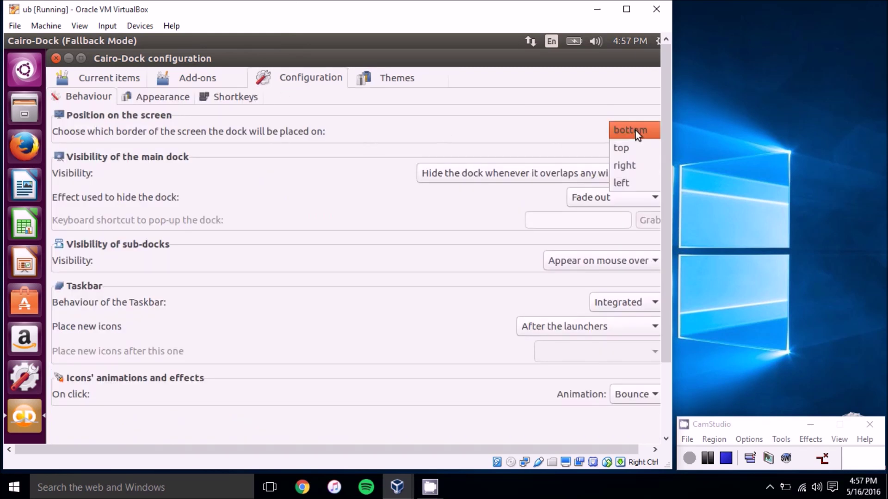
{"action": "left_click", "coordinate": [635, 132]}
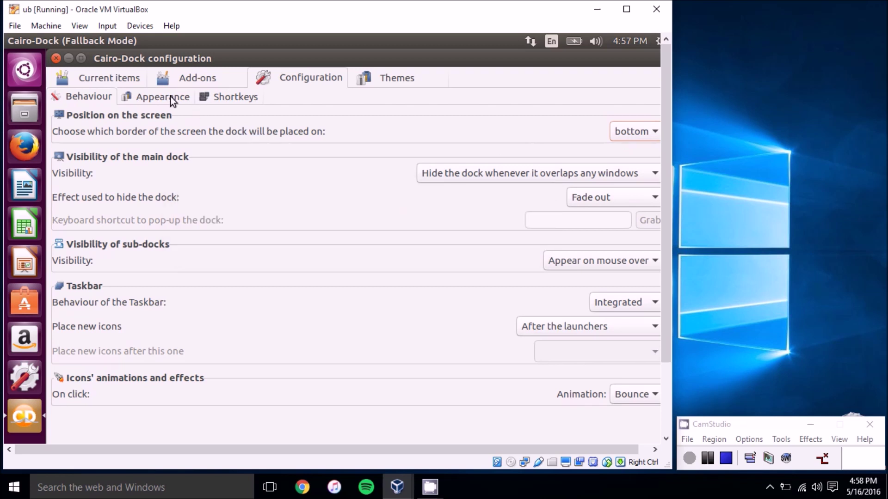
Keep the Appearance style on Custom and widen the VirtualBox window.
{"action": "left_click", "coordinate": [158, 100]}
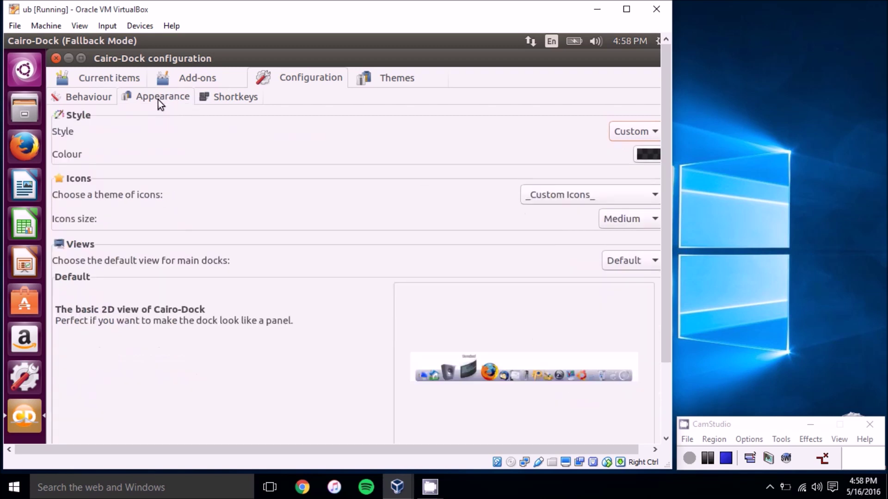
{"action": "left_click", "coordinate": [625, 134]}
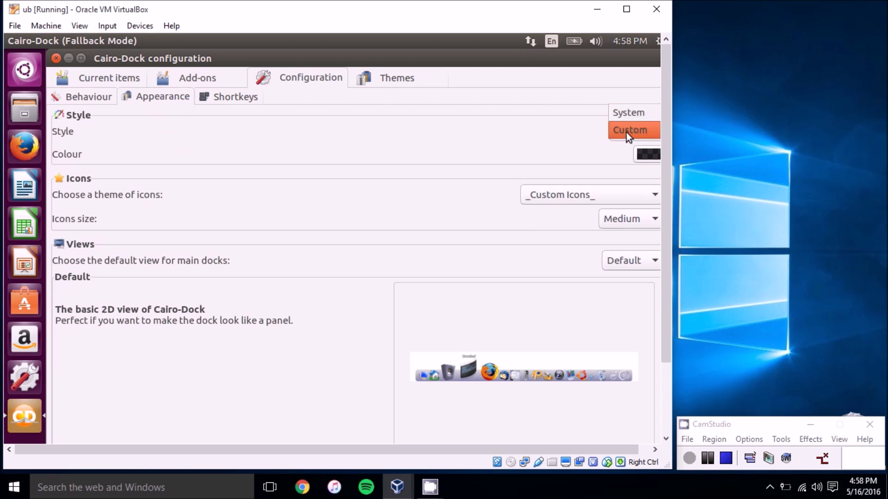
{"action": "left_click", "coordinate": [627, 130]}
{"action": "left_click_drag", "start_coordinate": [670, 175], "coordinate": [799, 175]}
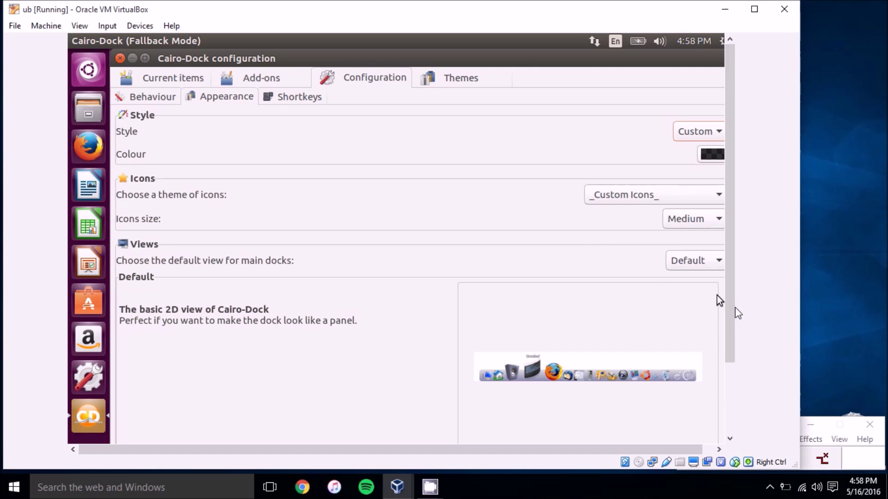
Set Slide as the sub-dock view and apply the dock settings.
{"action": "left_click", "coordinate": [732, 368]}
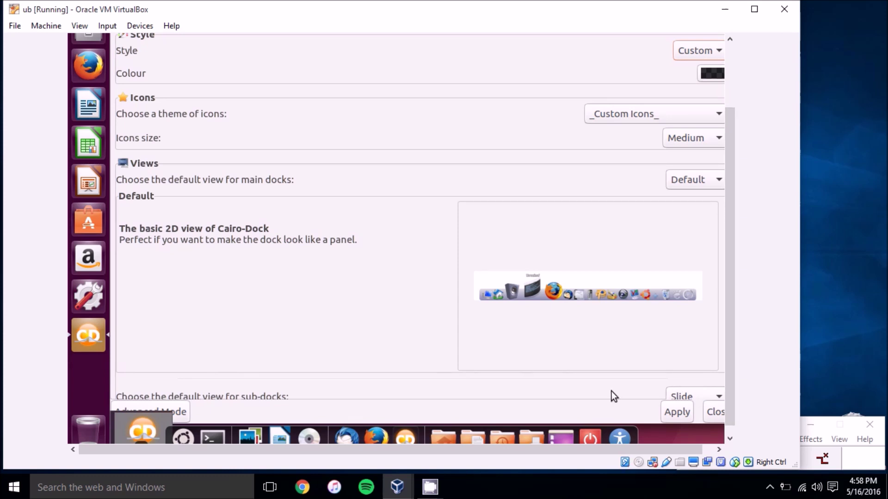
{"action": "left_click", "coordinate": [691, 396]}
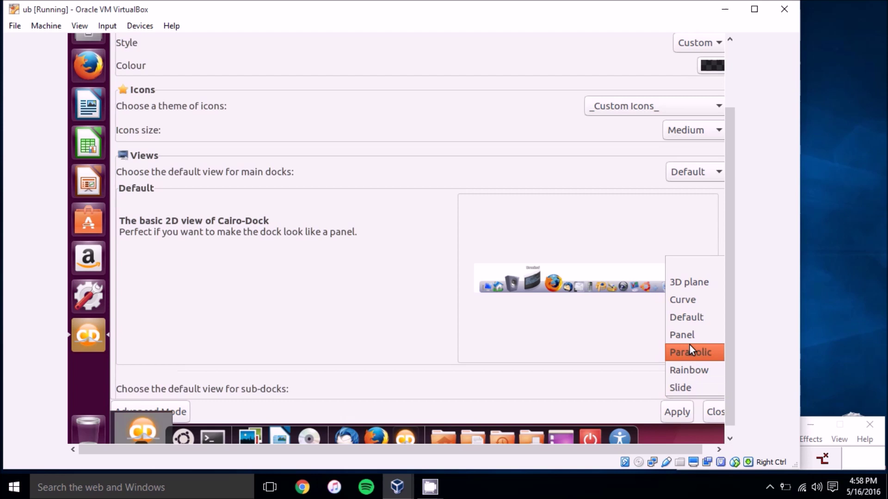
{"action": "left_click", "coordinate": [596, 376]}
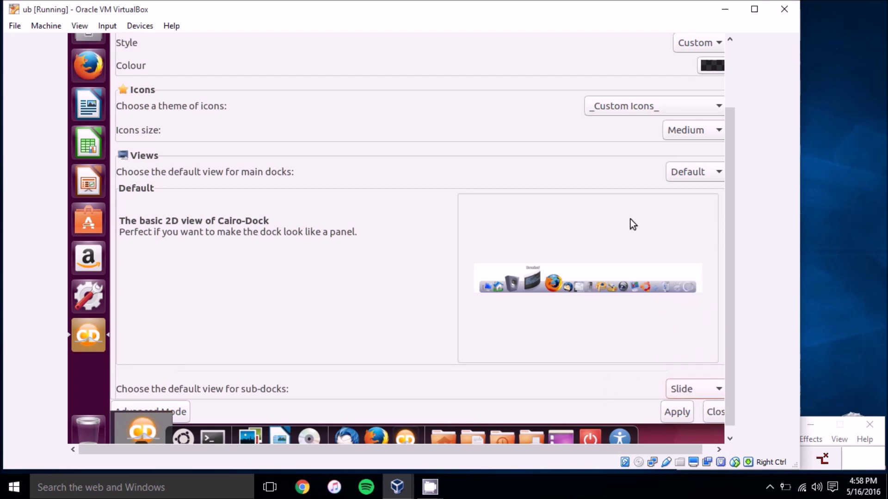
{"action": "left_click", "coordinate": [669, 411]}
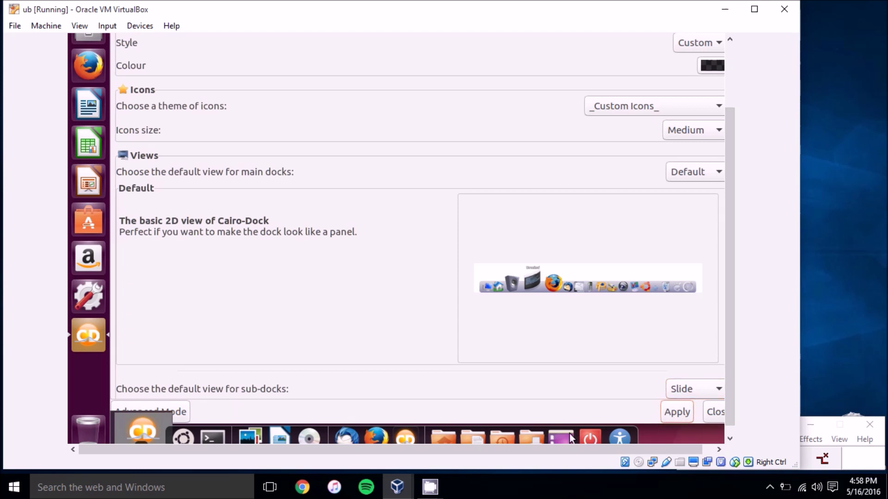